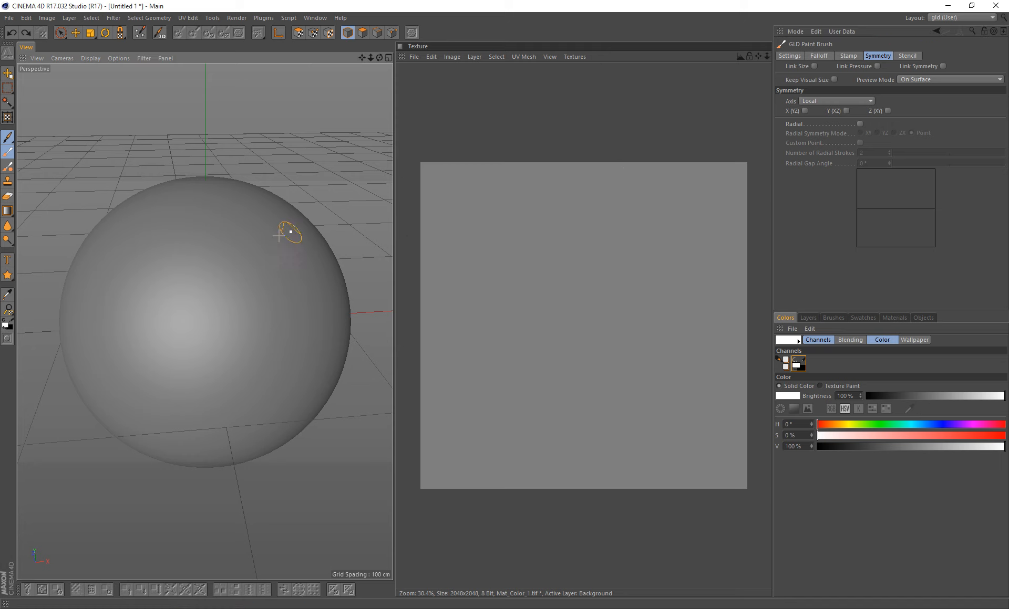
Undo the rectangle test fill on the sphere and set the brush's draw mode to Freehand
shift+drag(219, 272, 224, 300)
key(ctrl+z)
click(790, 55)
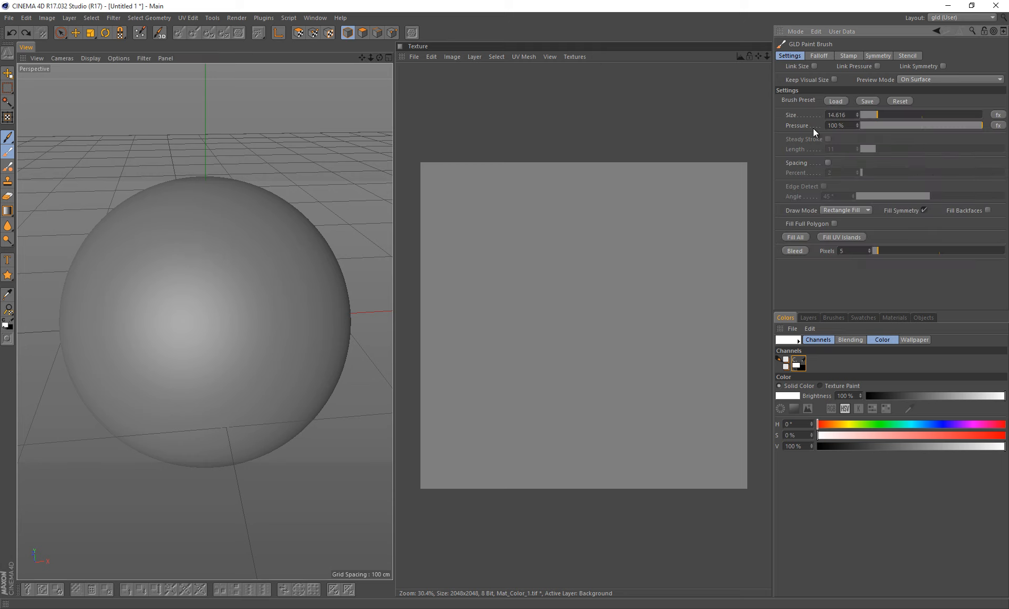
click(863, 210)
click(846, 217)
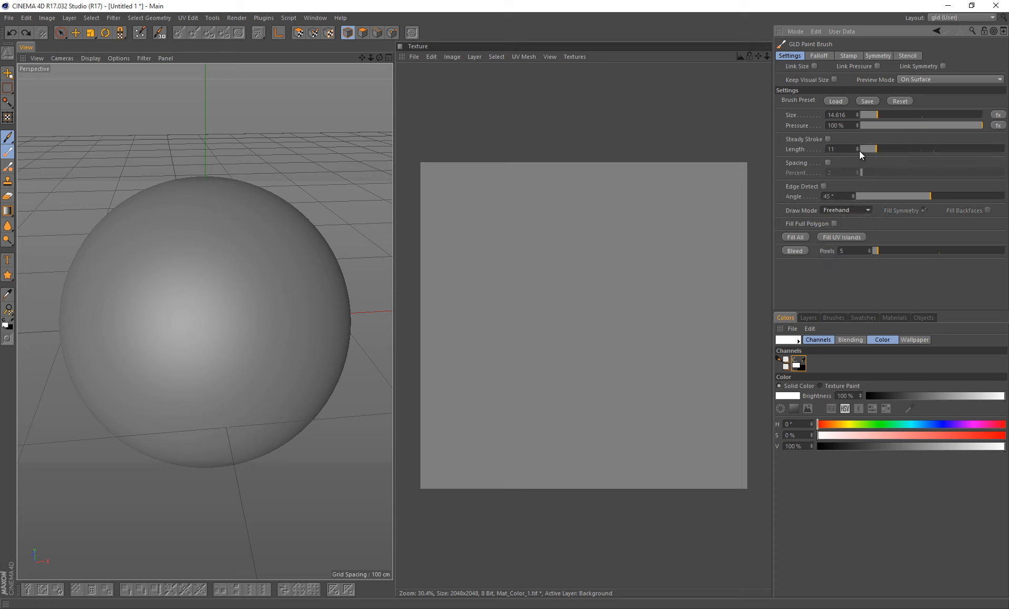
Paint two freehand test strokes on the sphere without symmetry and undo both
click(880, 57)
drag(230, 235, 237, 339)
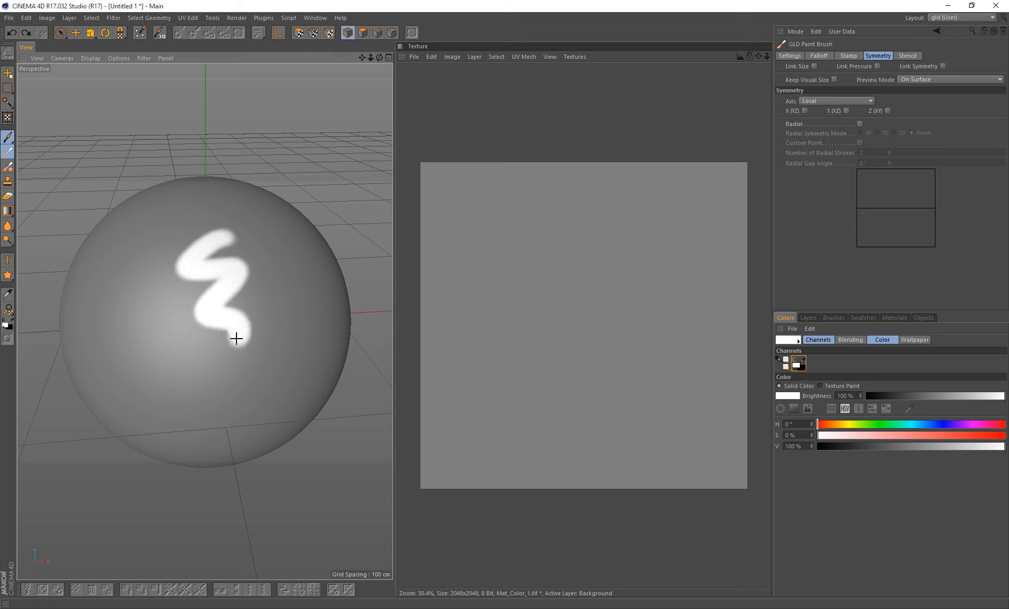
drag(252, 263, 266, 317)
key(ctrl+z)
key(ctrl+z)
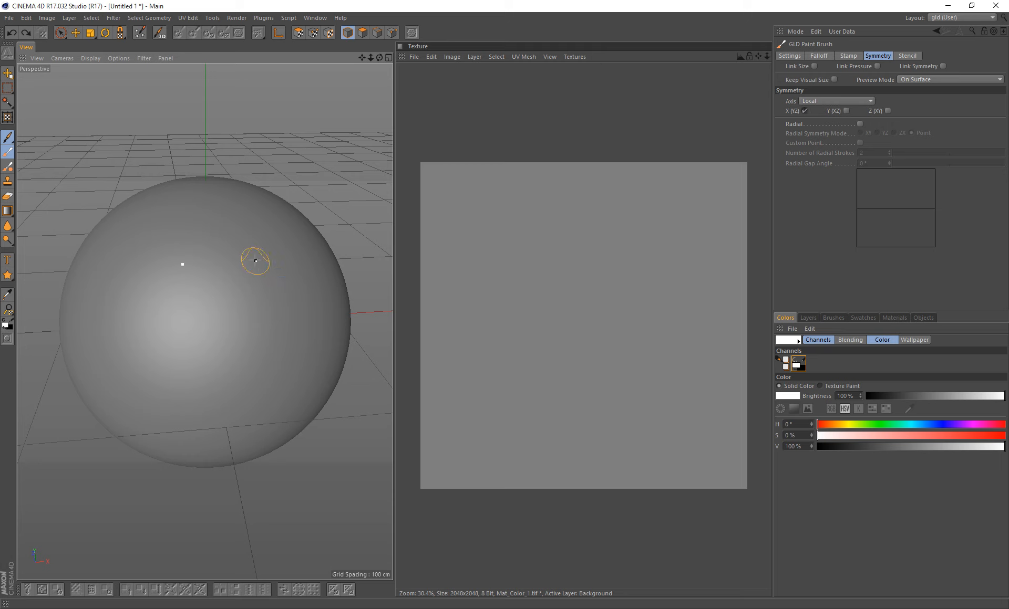
Paint mirrored test strokes on the sphere using X (YZ) and Y (XZ) symmetry, undoing them all
mouse_move(239, 244)
mouse_down()
mouse_move(217, 272)
mouse_move(248, 332)
mouse_up()
key(ctrl+z)
drag(246, 264, 293, 233)
key(ctrl+z)
mouse_move(261, 241)
mouse_down()
mouse_move(263, 271)
mouse_move(230, 200)
mouse_move(237, 218)
mouse_up()
drag(244, 271, 251, 316)
alt+drag(273, 240, 271, 258)
key(ctrl+z)
key(ctrl+z)
key(ctrl+z)
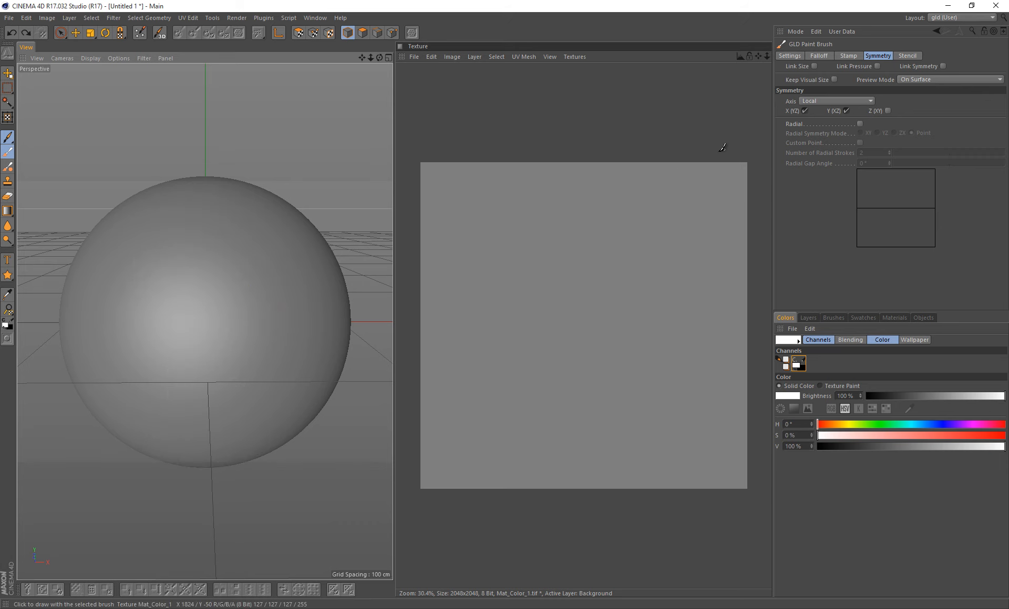
Add Z (XY) symmetry and paint several mirrored strokes on different sides of the sphere
click(888, 111)
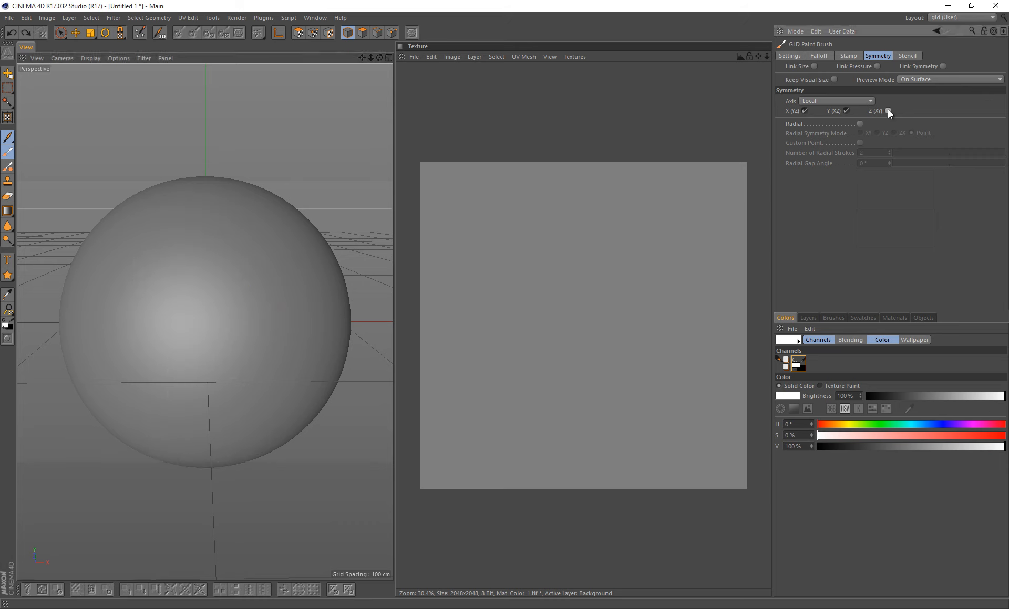
alt+drag(263, 263, 396, 281)
mouse_move(201, 282)
mouse_down()
mouse_move(183, 295)
mouse_move(187, 329)
mouse_move(140, 253)
mouse_move(103, 259)
mouse_up()
mouse_move(156, 258)
alt+mouse_down()
mouse_move(253, 247)
mouse_move(249, 230)
mouse_move(180, 277)
mouse_move(135, 290)
mouse_move(247, 288)
alt+mouse_up()
mouse_move(229, 255)
mouse_down()
mouse_move(185, 291)
mouse_move(226, 288)
mouse_up()
mouse_move(238, 261)
mouse_down()
mouse_move(179, 265)
mouse_move(235, 284)
mouse_move(132, 281)
mouse_up()
drag(163, 248, 184, 238)
Undo the mirrored strokes and one more test stroke, and switch off X, Y and Z symmetry
alt+drag(249, 263, 176, 242)
key(ctrl+z)
key(ctrl+z)
key(ctrl+z)
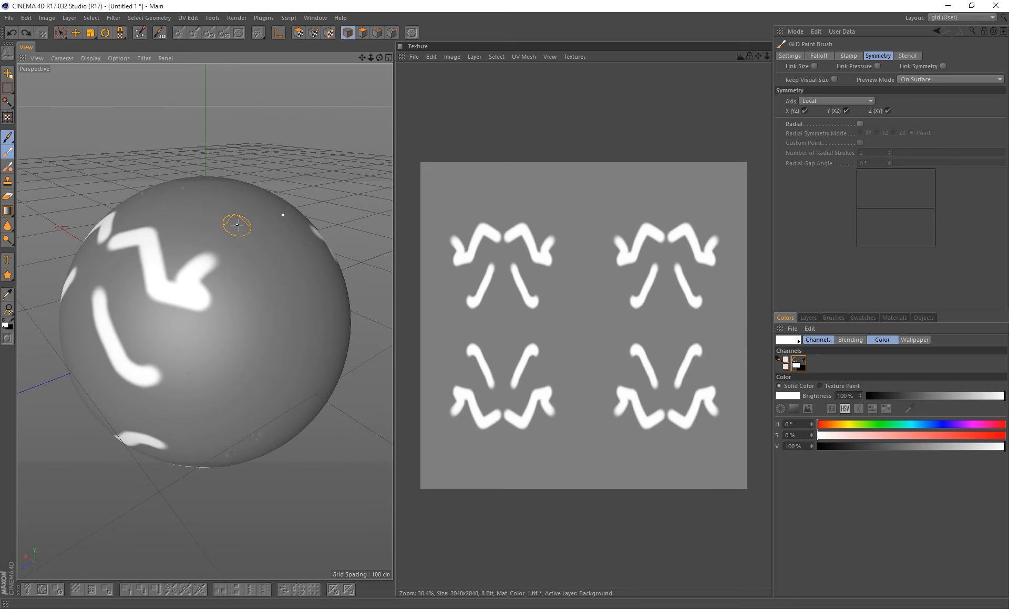
key(ctrl+z)
key(ctrl+z)
mouse_move(270, 252)
alt+mouse_down()
mouse_move(231, 246)
mouse_move(191, 306)
alt+mouse_up()
key(ctrl+z)
drag(239, 239, 229, 312)
key(ctrl+z)
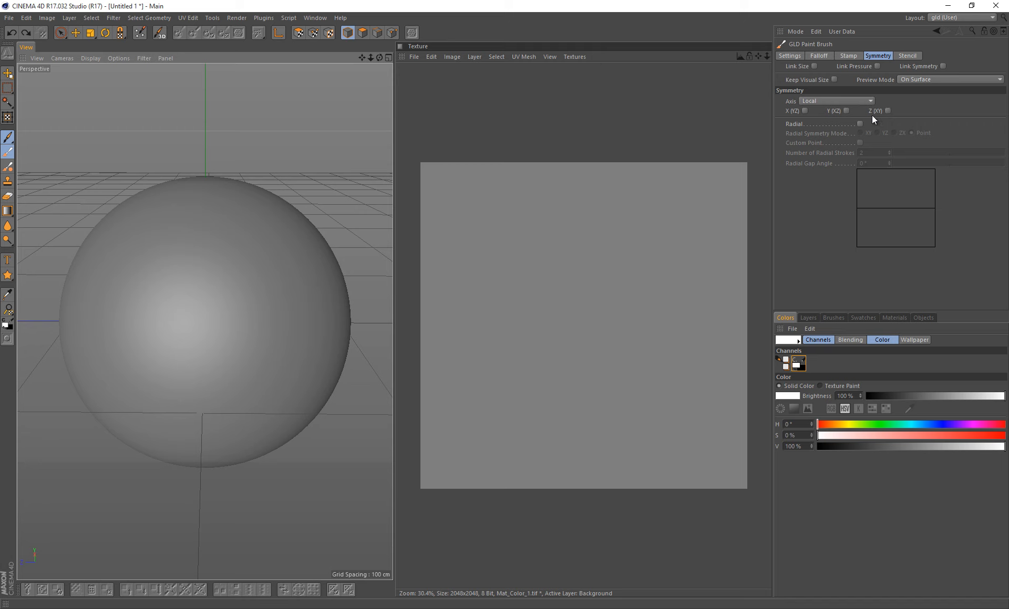
Enable radial symmetry in Point mode with 8 radial strokes, and paint and undo test strokes on the sphere
click(860, 124)
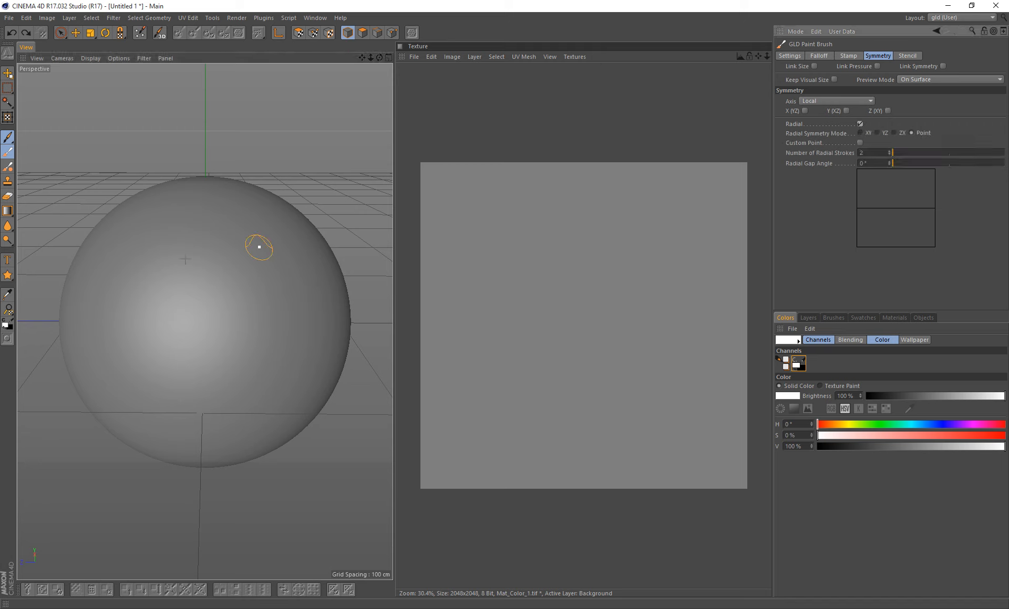
drag(915, 151, 906, 151)
drag(213, 316, 282, 247)
key(ctrl+z)
mouse_move(225, 294)
mouse_down()
mouse_move(239, 287)
mouse_move(217, 255)
mouse_up()
key(ctrl+z)
mouse_move(217, 305)
mouse_down()
mouse_move(189, 248)
mouse_move(129, 253)
mouse_up()
key(ctrl+z)
drag(211, 284, 176, 232)
key(ctrl+z)
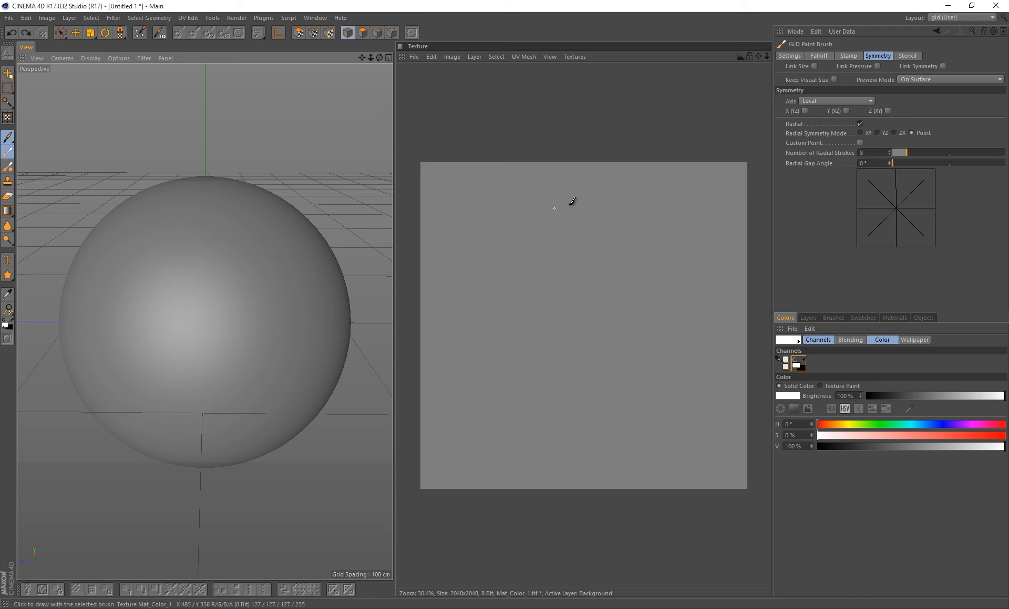
Enable the custom symmetry point and paint four ring patterns around different centres on the sphere
click(860, 142)
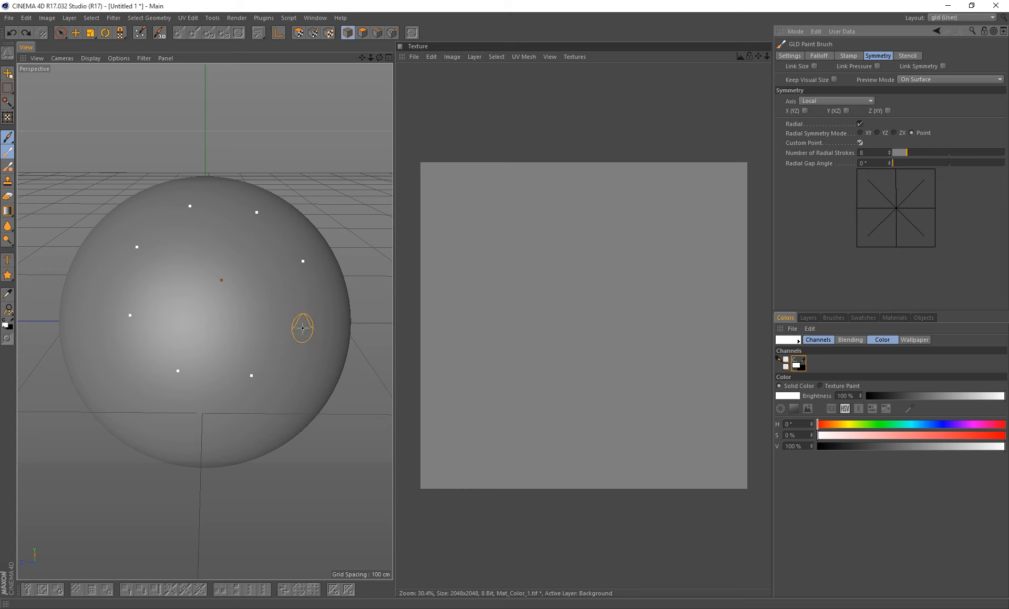
click(306, 332)
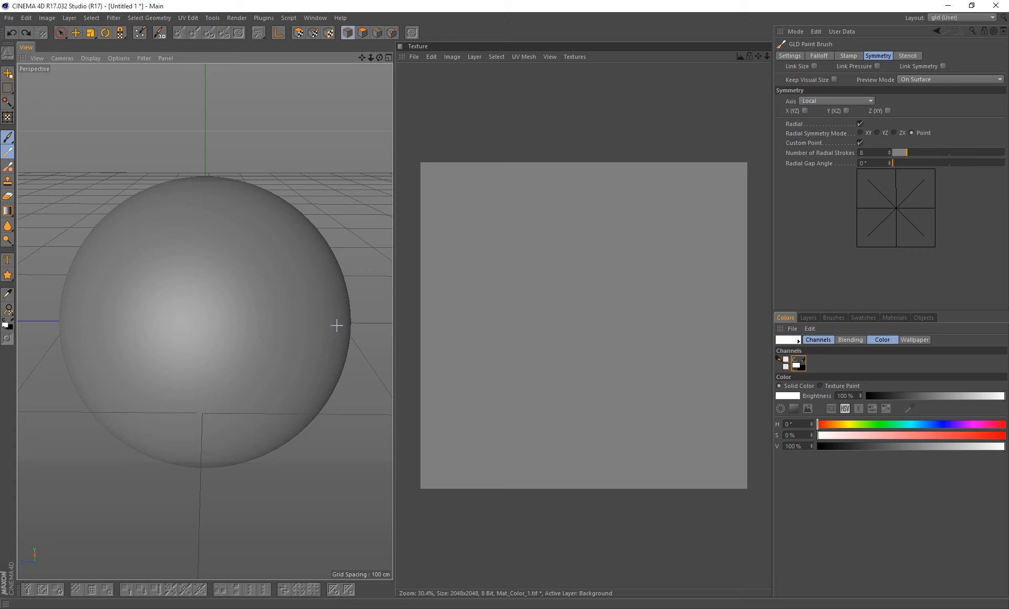
drag(337, 326, 334, 342)
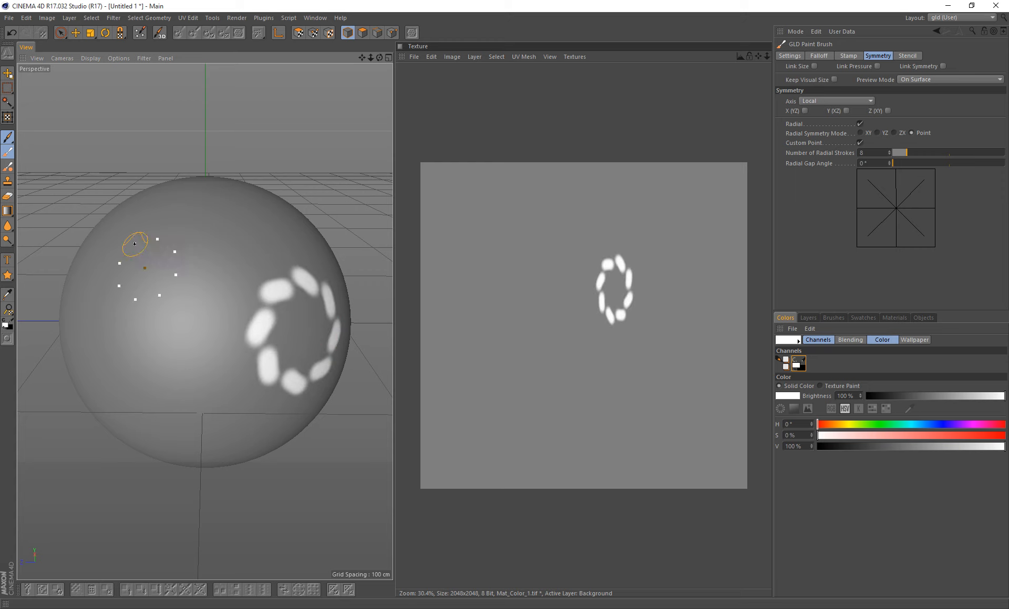
drag(134, 244, 107, 281)
click(263, 225)
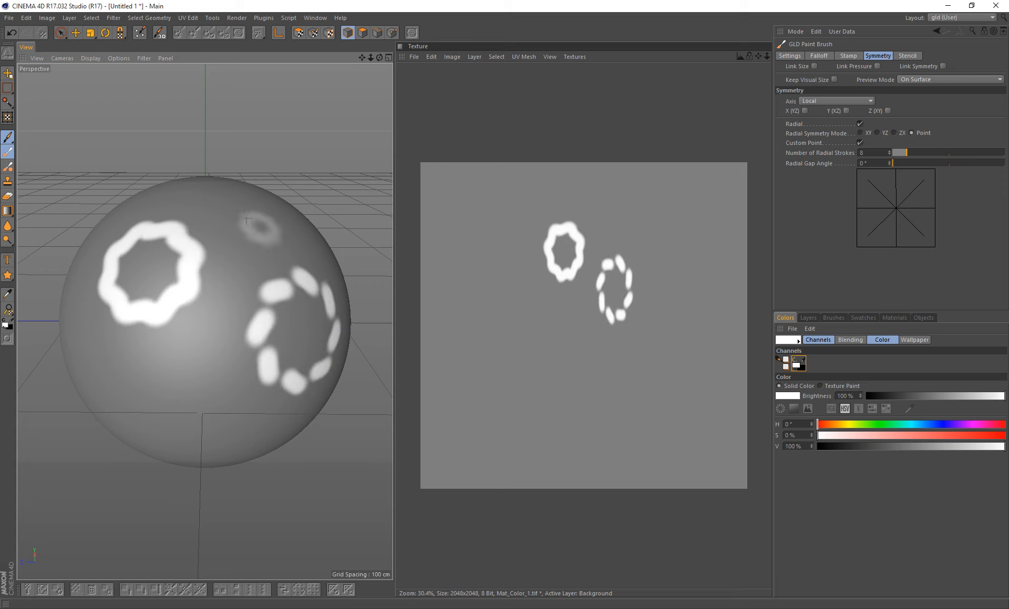
click(154, 422)
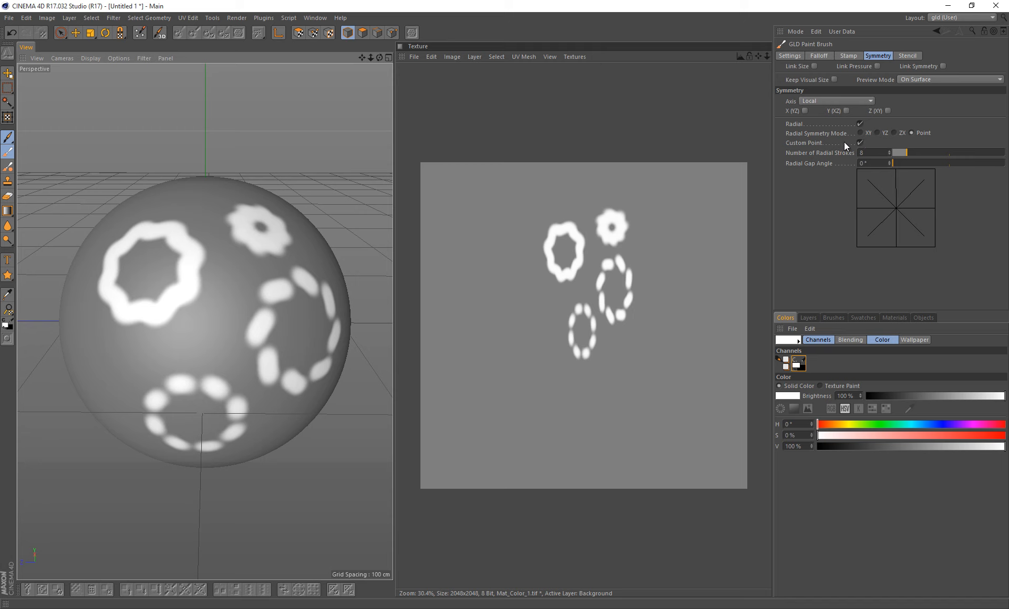
Undo a test dab on the sphere's unpainted side and reduce the brush size to about 7.7
alt+drag(181, 283, 227, 312)
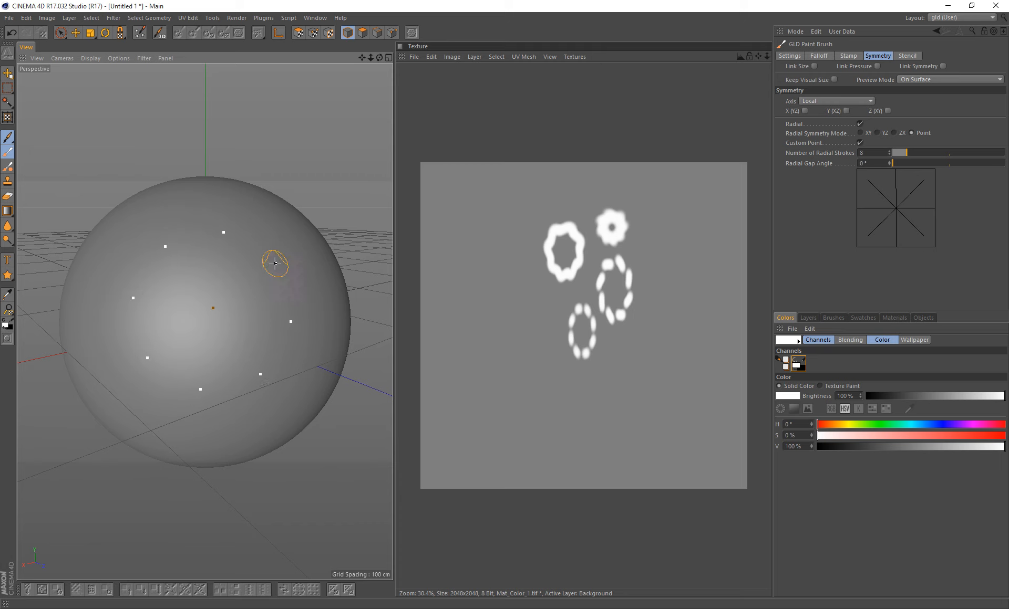
mouse_move(284, 257)
mouse_down()
mouse_move(295, 263)
mouse_move(282, 259)
mouse_up()
key(ctrl+z)
middle_drag(273, 255, 267, 257)
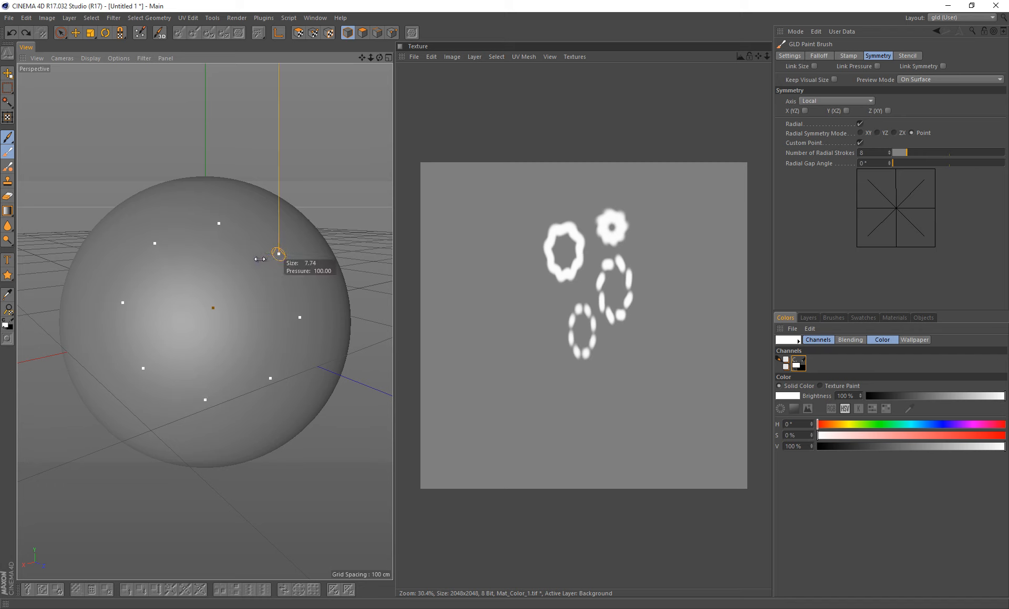
middle_drag(253, 260, 252, 260)
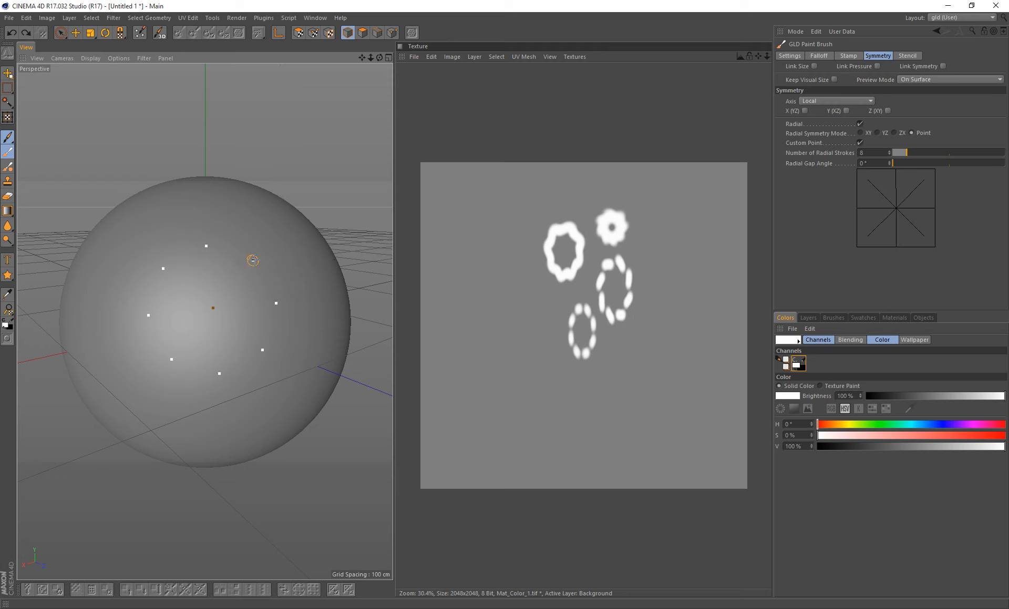
Paint radial test strokes around the custom point with the smaller brush and undo them
mouse_move(217, 305)
mouse_down()
mouse_move(252, 220)
mouse_move(210, 226)
mouse_move(229, 268)
mouse_move(279, 302)
mouse_move(240, 262)
mouse_move(286, 246)
mouse_up()
key(ctrl+z)
key(ctrl+z)
key(ctrl+z)
mouse_move(236, 272)
mouse_down()
mouse_move(263, 294)
mouse_move(252, 316)
mouse_move(234, 275)
mouse_up()
key(ctrl+z)
Set the radial symmetry mode to XY and paint test strokes around the sphere's Z axis, undoing them all
click(860, 133)
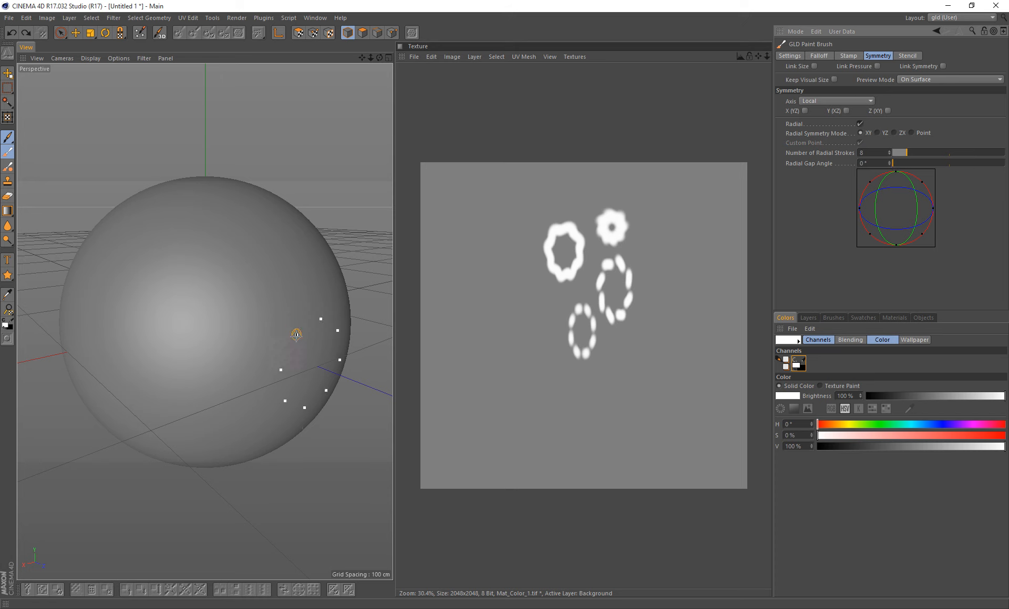
drag(310, 352, 221, 295)
key(ctrl+z)
drag(310, 353, 144, 270)
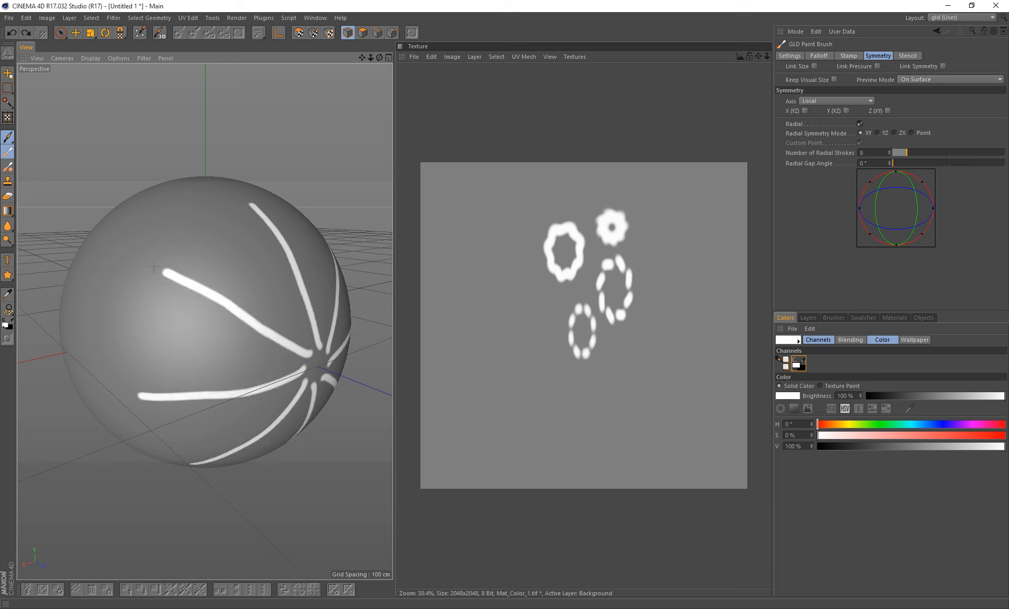
key(ctrl+z)
mouse_move(297, 343)
mouse_down()
mouse_move(160, 267)
mouse_move(272, 300)
mouse_move(131, 269)
mouse_up()
key(ctrl+z)
key(ctrl+z)
mouse_move(206, 237)
mouse_down()
mouse_move(196, 278)
mouse_move(295, 342)
mouse_move(269, 294)
mouse_move(182, 257)
mouse_move(207, 322)
mouse_move(288, 294)
mouse_up()
key(ctrl+z)
key(ctrl+z)
key(ctrl+z)
mouse_move(293, 333)
mouse_down()
mouse_move(201, 265)
mouse_move(247, 284)
mouse_up()
key(ctrl+z)
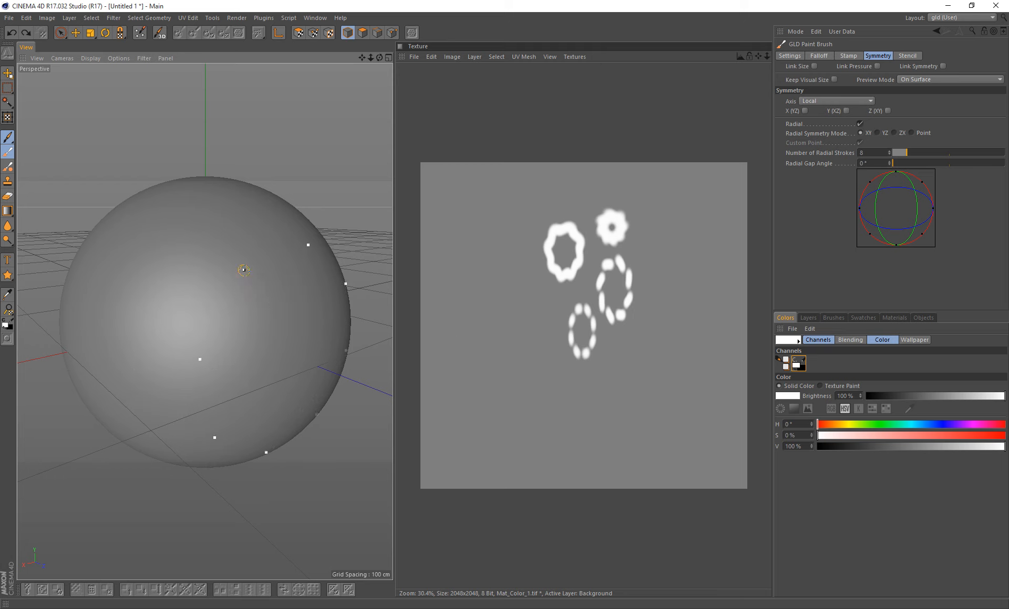
Show the UV mesh over the painted texture and hide it again
click(524, 57)
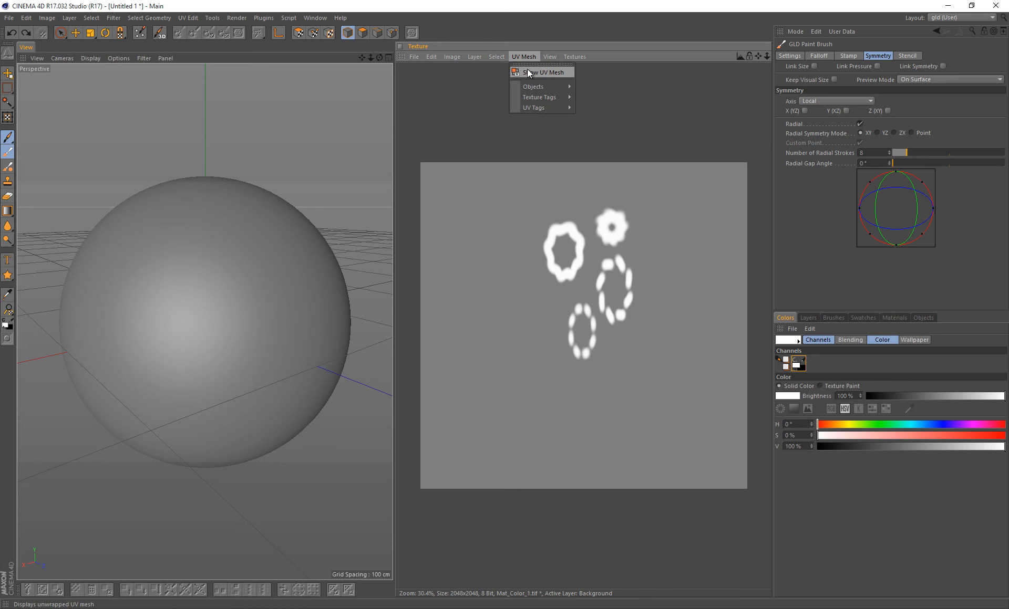
click(542, 73)
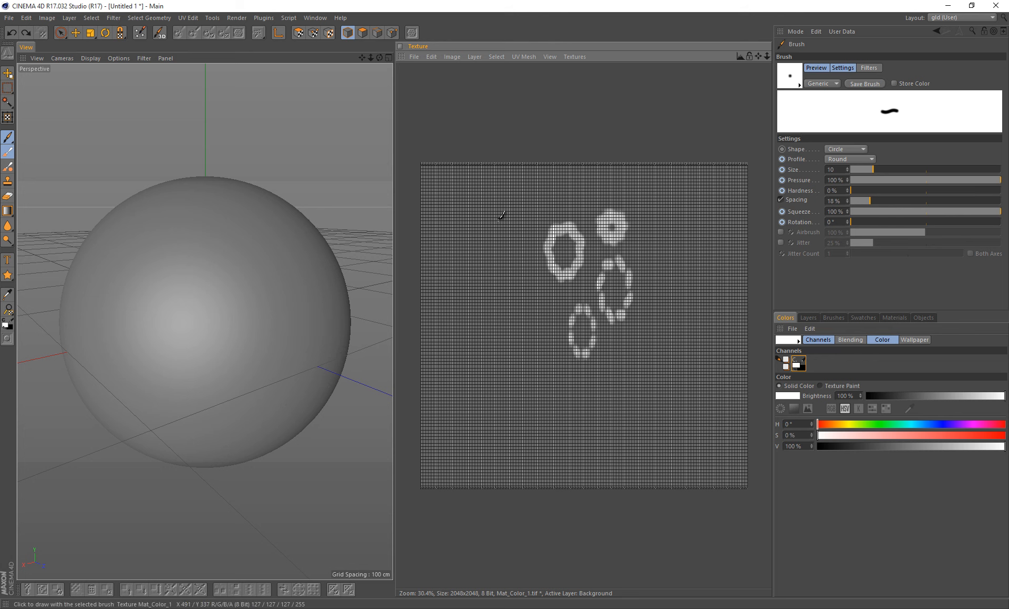
click(161, 282)
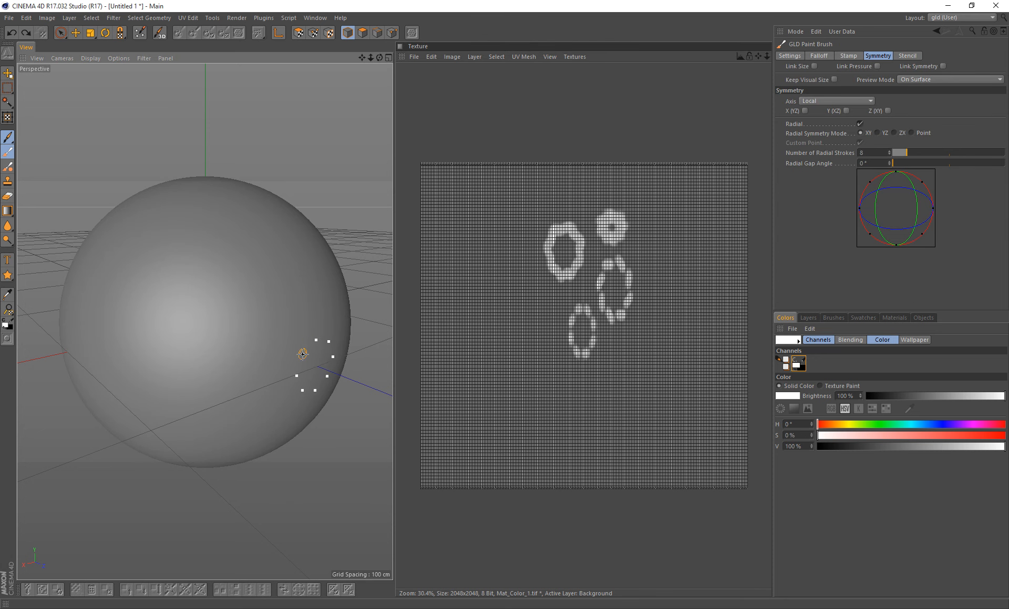
click(525, 57)
click(531, 72)
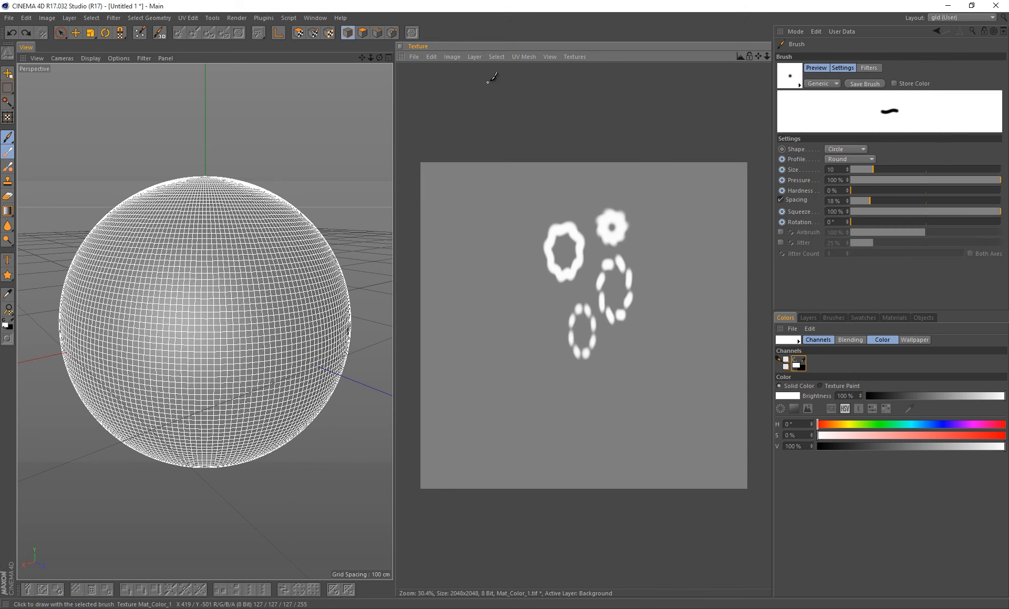
click(289, 332)
Set the radial symmetry mode to YZ, paint a hooked test stroke across the sphere and undo it
mouse_move(270, 315)
alt+mouse_down()
mouse_move(205, 322)
mouse_move(286, 312)
alt+mouse_up()
click(878, 134)
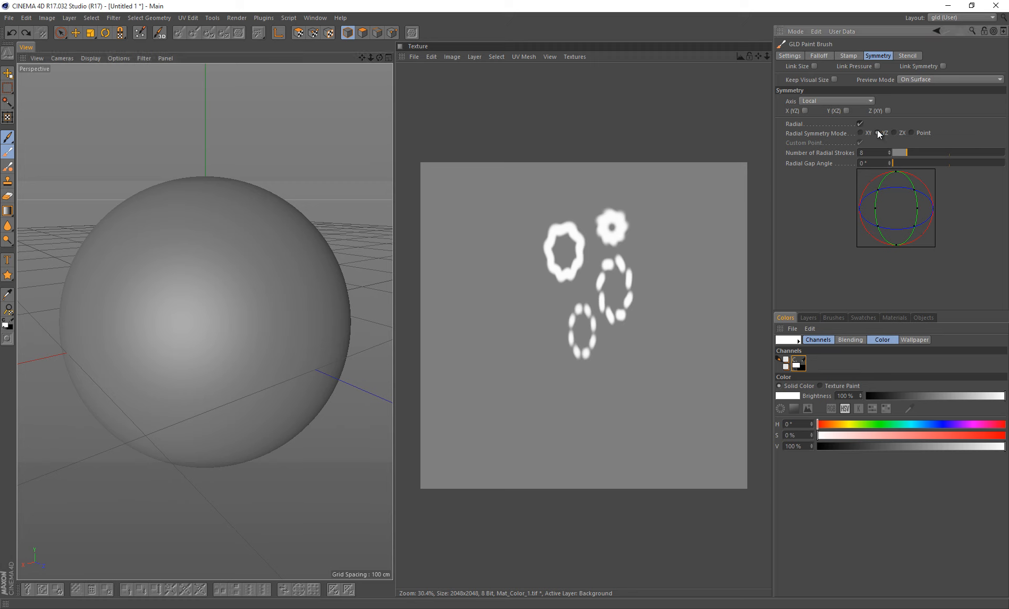
mouse_move(149, 292)
mouse_down()
mouse_move(140, 324)
mouse_move(270, 270)
mouse_up()
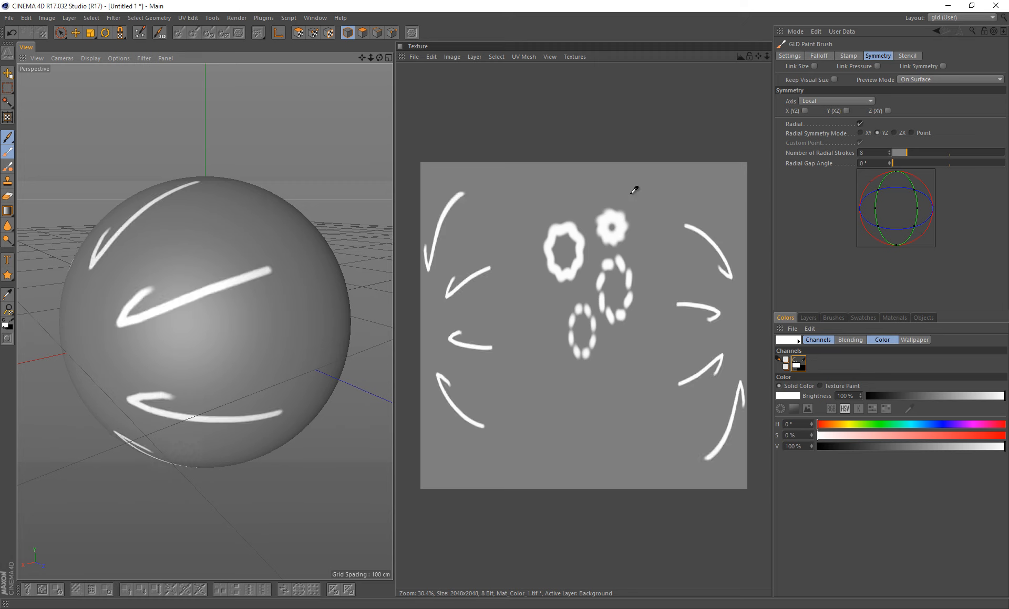
key(ctrl+z)
Set the radial symmetry mode to ZX, undo a test stroke, and paint X-mirrored squiggles repeated around the sphere
click(895, 133)
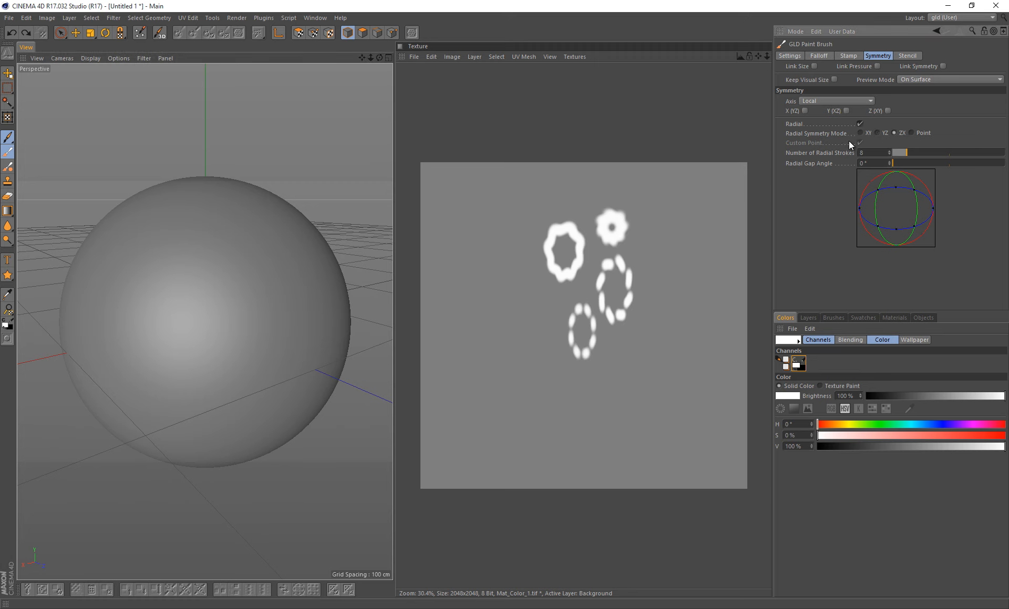
mouse_move(156, 342)
mouse_down()
mouse_move(178, 239)
mouse_move(198, 300)
mouse_move(269, 299)
mouse_move(207, 339)
mouse_move(208, 368)
mouse_move(281, 365)
mouse_move(231, 409)
mouse_move(276, 433)
mouse_up()
key(ctrl+z)
mouse_move(224, 359)
alt+mouse_down()
mouse_move(287, 326)
mouse_move(300, 367)
alt+mouse_up()
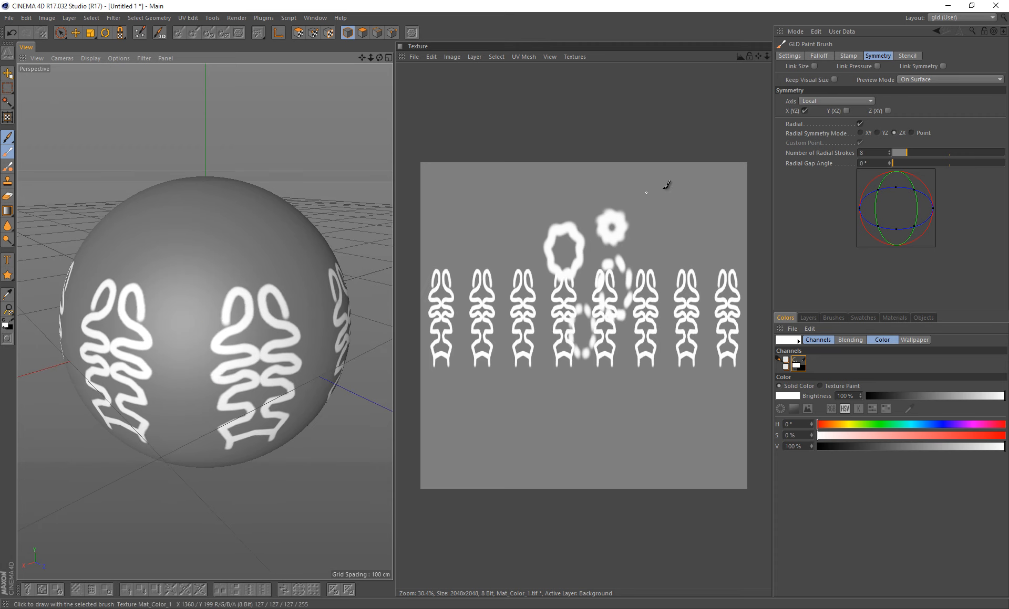
Try the other radial symmetry modes and settle on XY with 6 radial strokes and a radial gap angle
click(876, 134)
click(912, 133)
click(894, 133)
click(861, 134)
Examine the World, Local and Workplane options for the symmetry axis, keeping Local
click(870, 102)
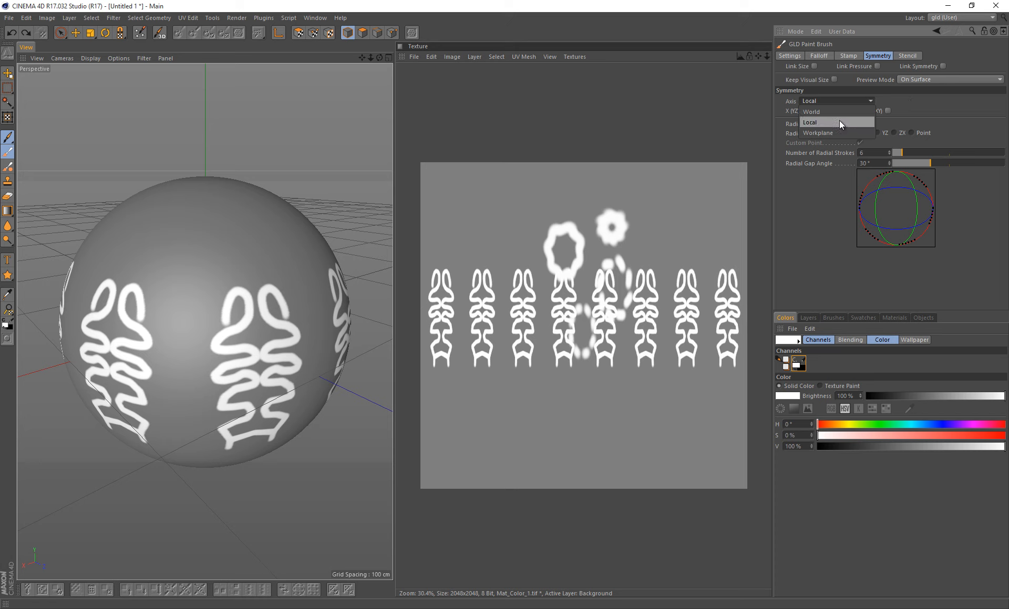
click(919, 110)
click(873, 100)
click(877, 99)
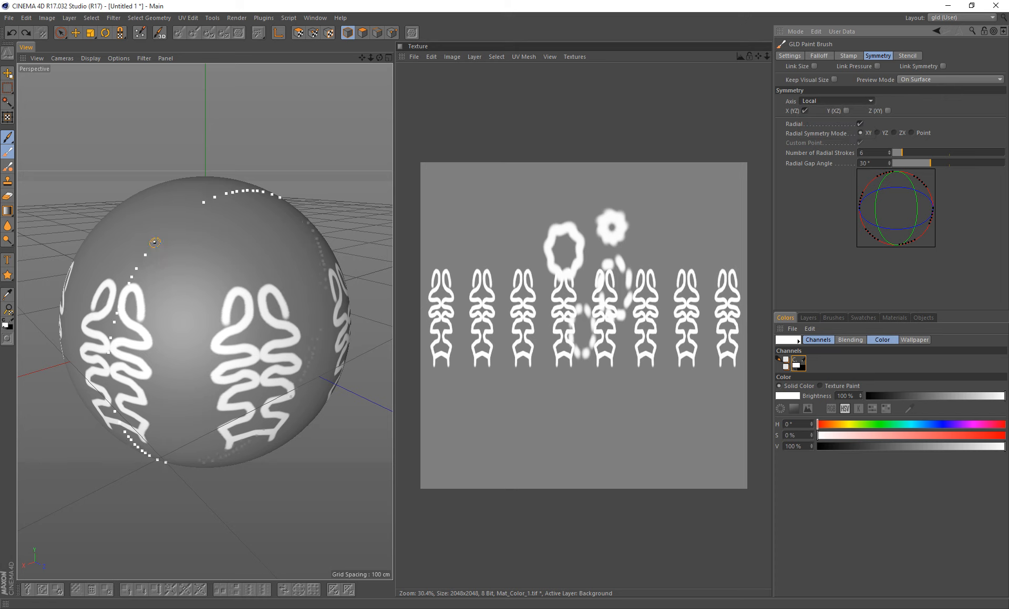
click(871, 102)
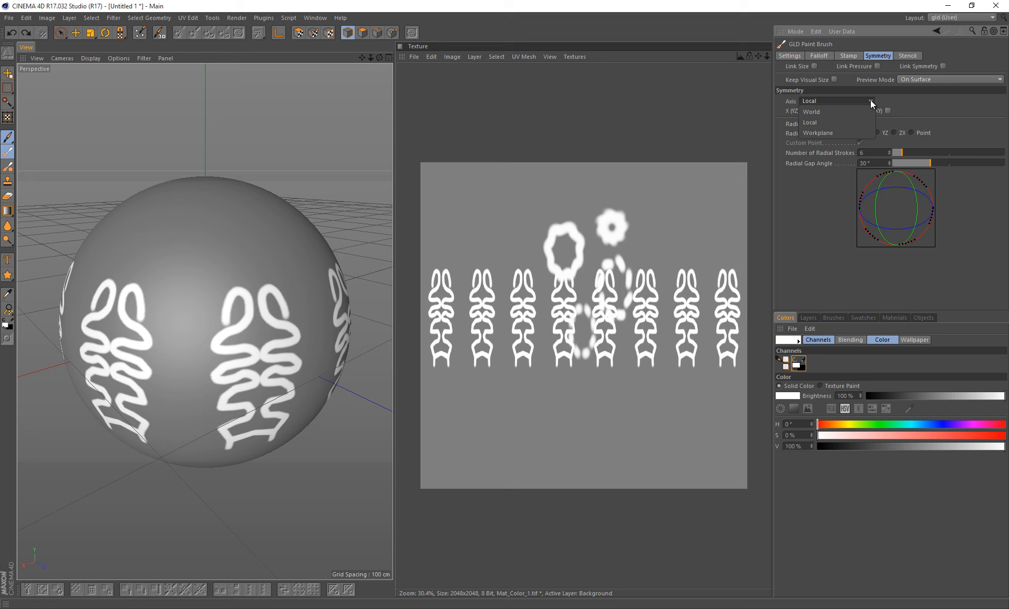
click(889, 98)
click(864, 101)
click(898, 97)
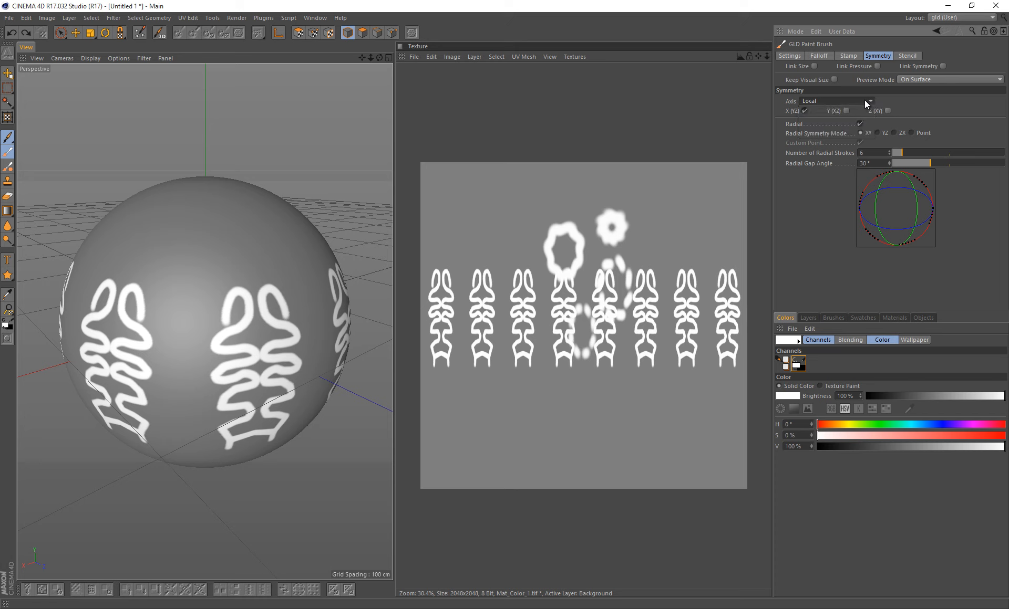